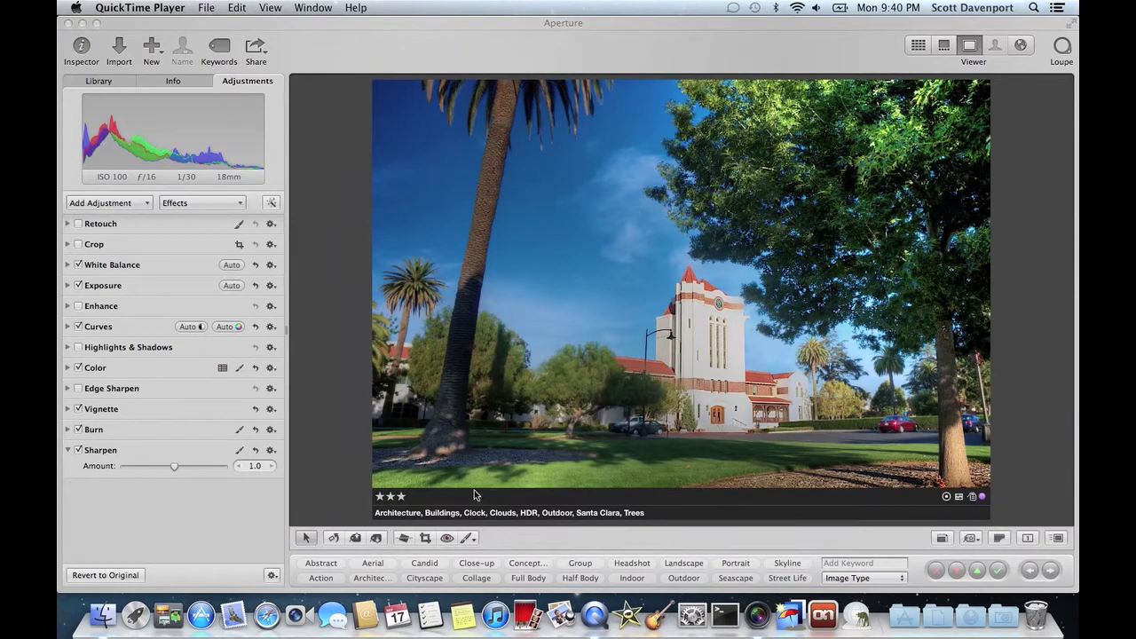
# Bring Aperture forward and show the three-star church photo large in the Viewer
pyautogui.doubleClick(625, 503)
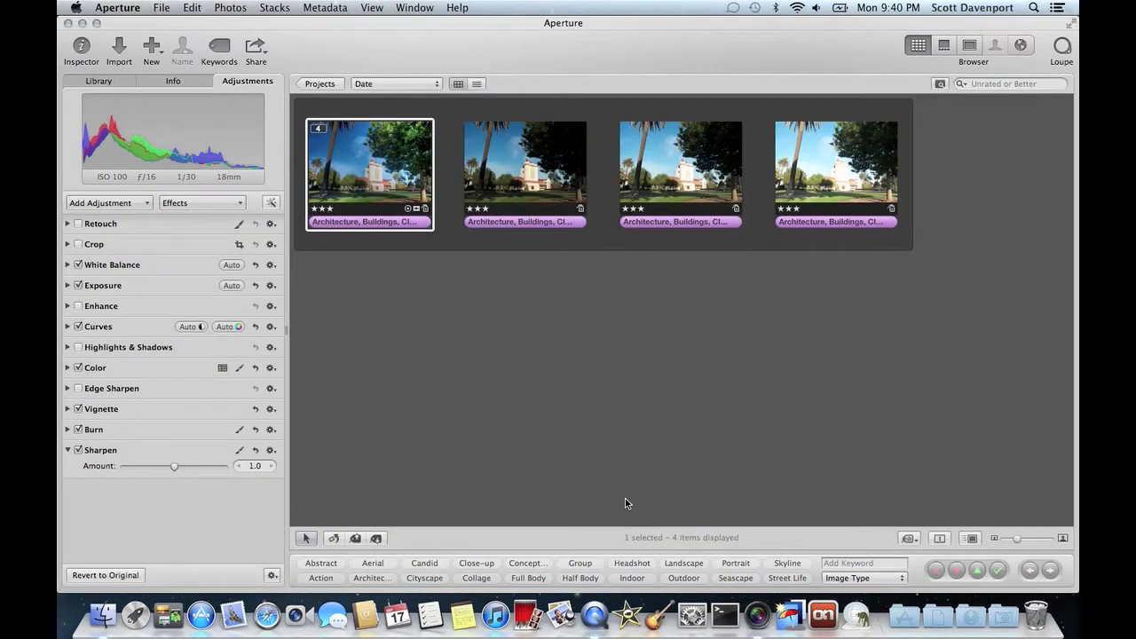
pyautogui.press('v')
pyautogui.press('v')
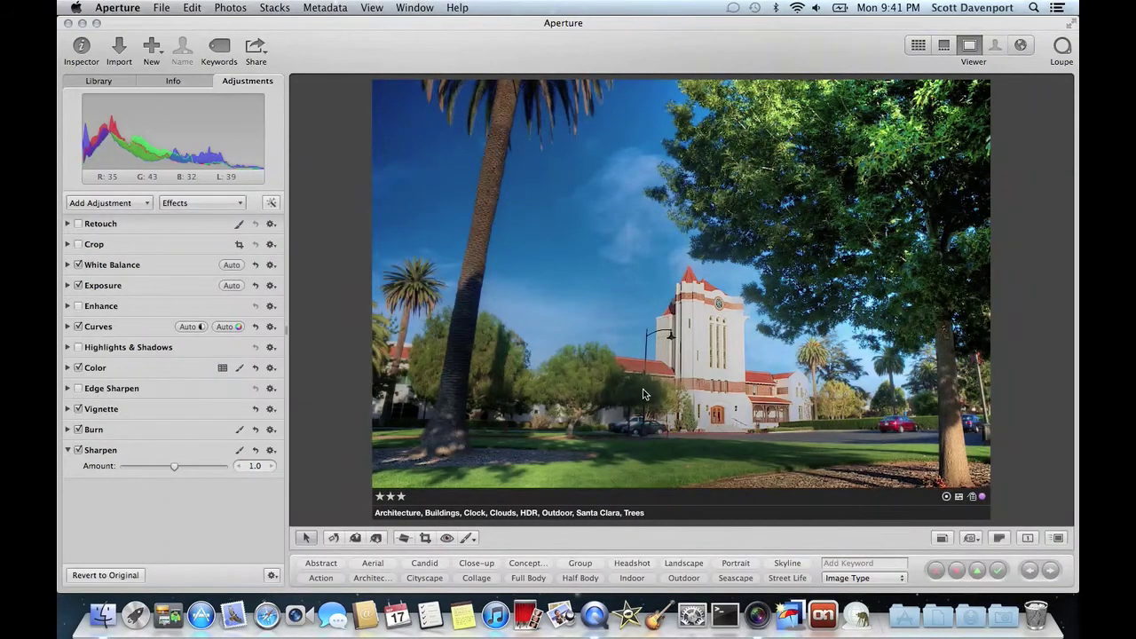
pyautogui.click(700, 621)
# Turn on 'Automatically hide and show the Dock' in the Dock preferences, then close them
pyautogui.click(481, 194)
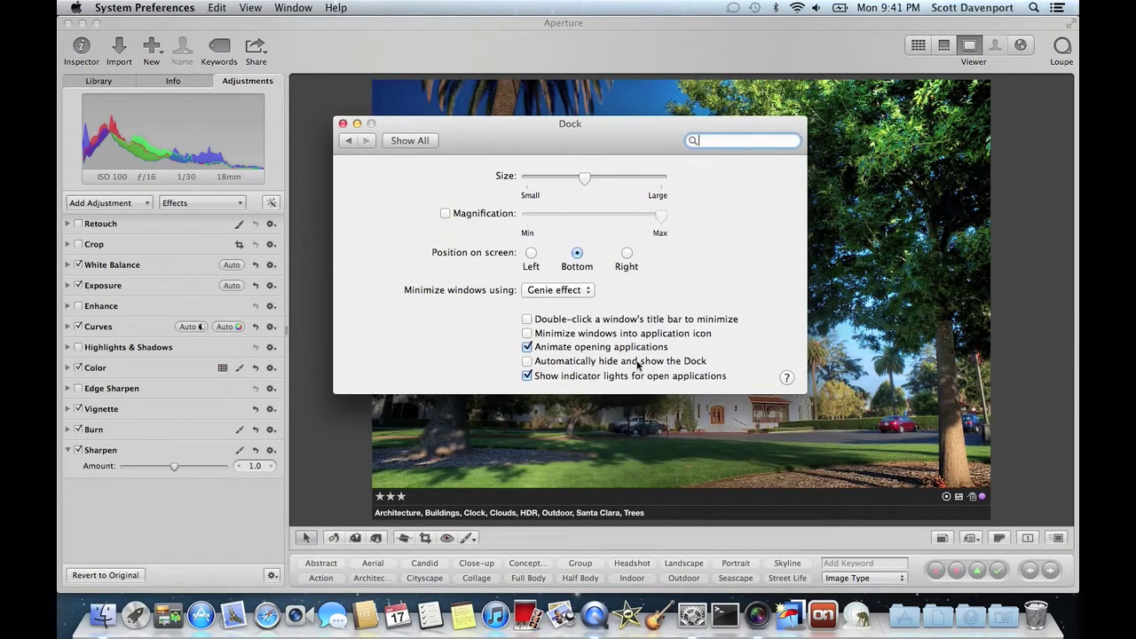
pyautogui.click(527, 361)
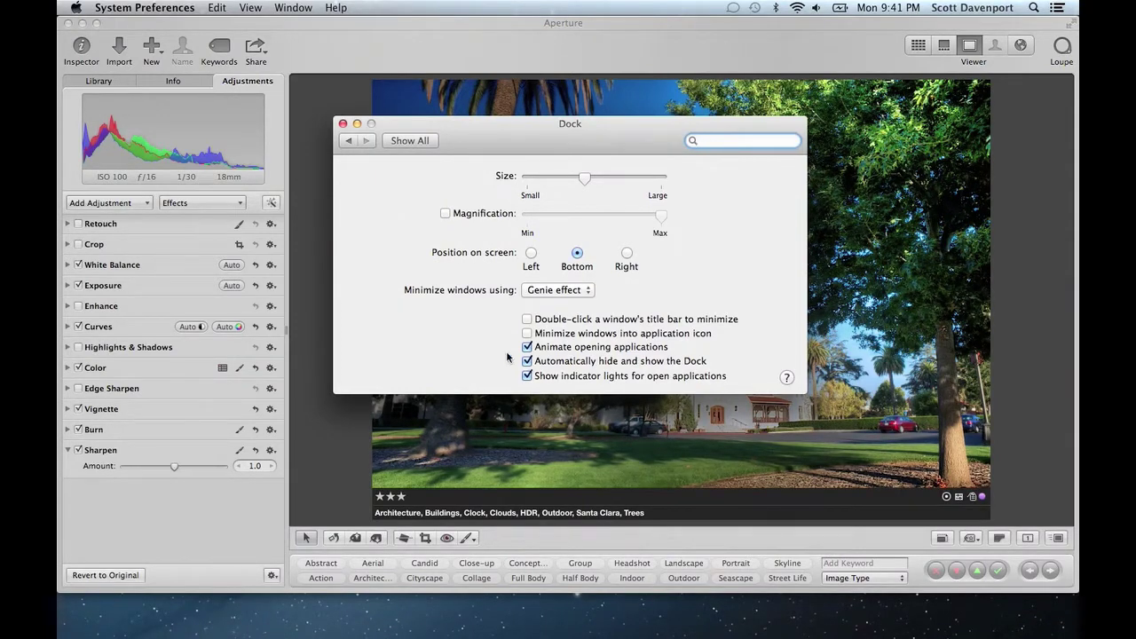
pyautogui.click(343, 124)
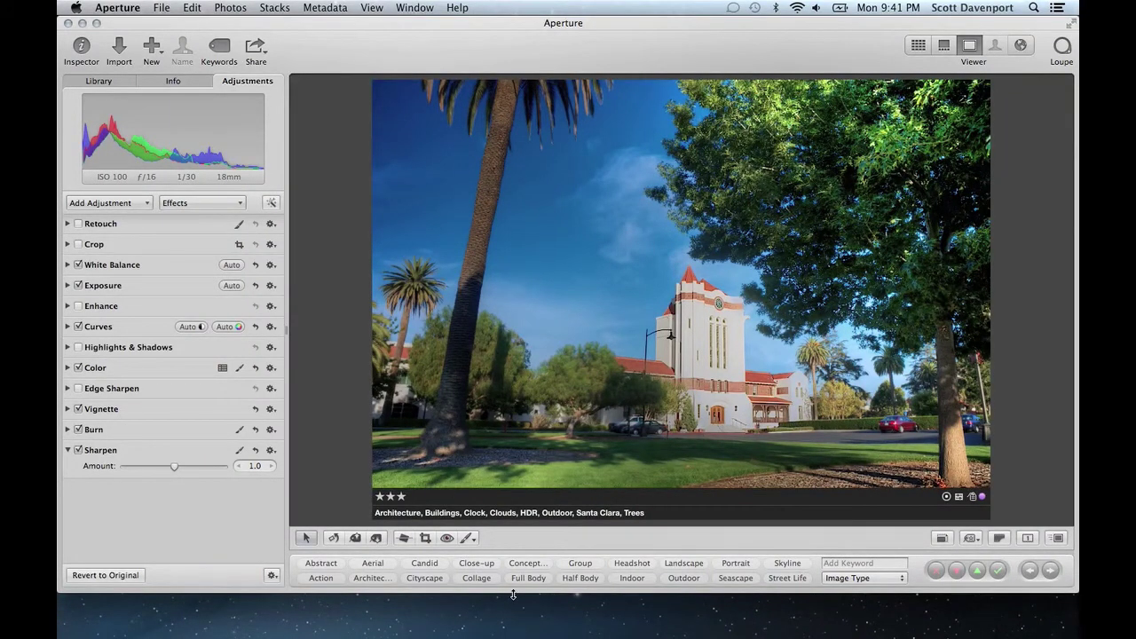
# Zoom the Aperture window to full height and set the toolbar to Icon Only
pyautogui.click(97, 24)
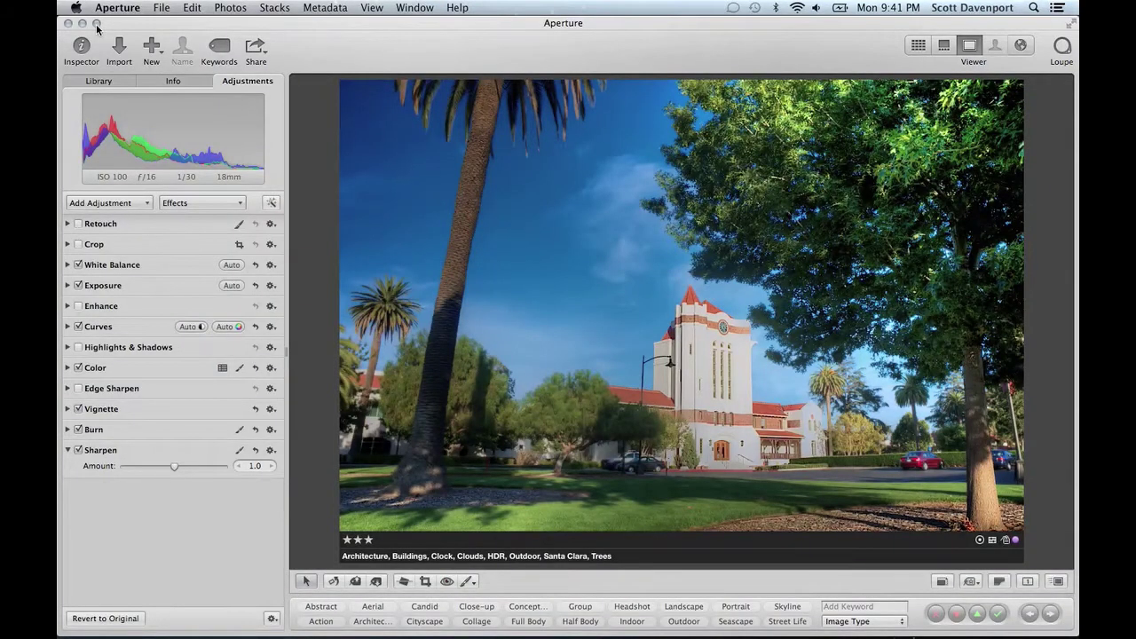
pyautogui.moveTo(365, 617)
pyautogui.rightClick(306, 56)
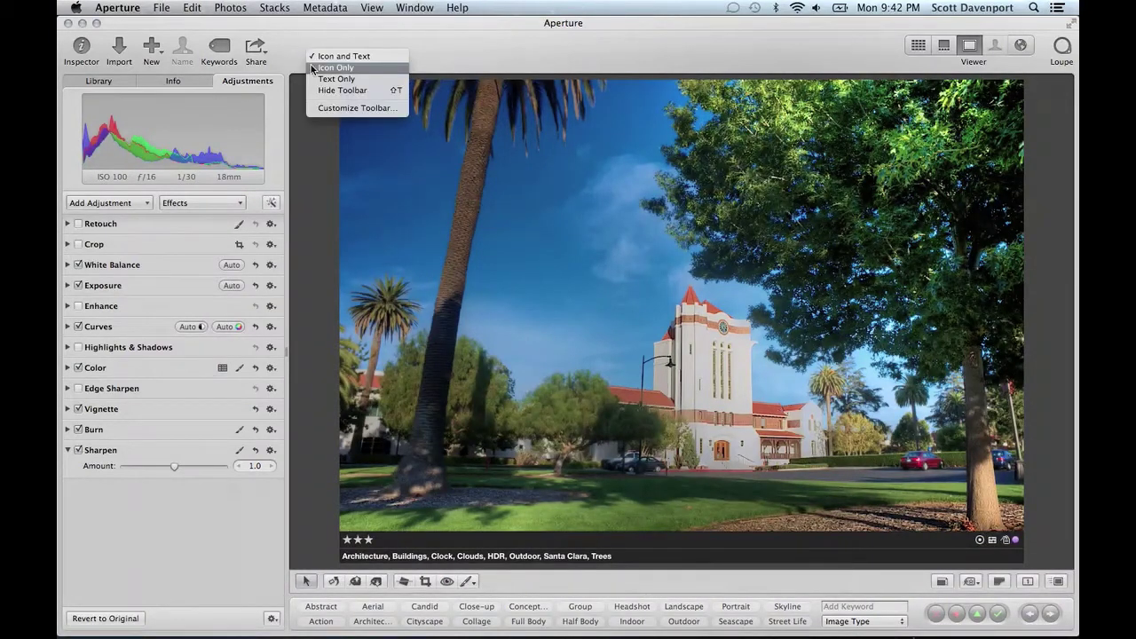
pyautogui.click(312, 69)
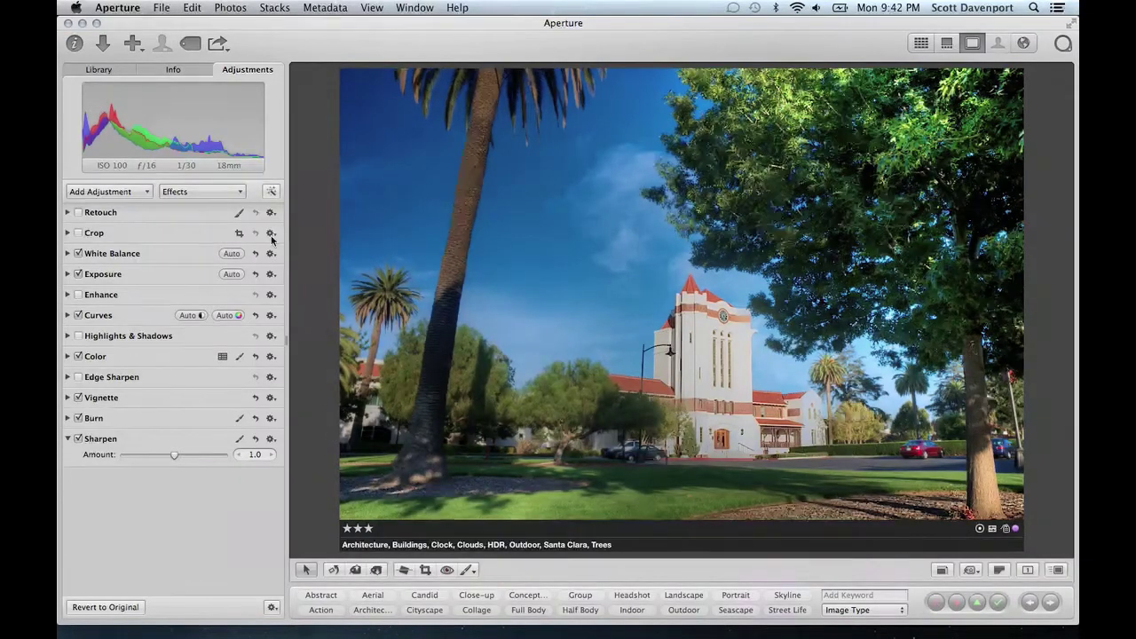
pyautogui.click(98, 24)
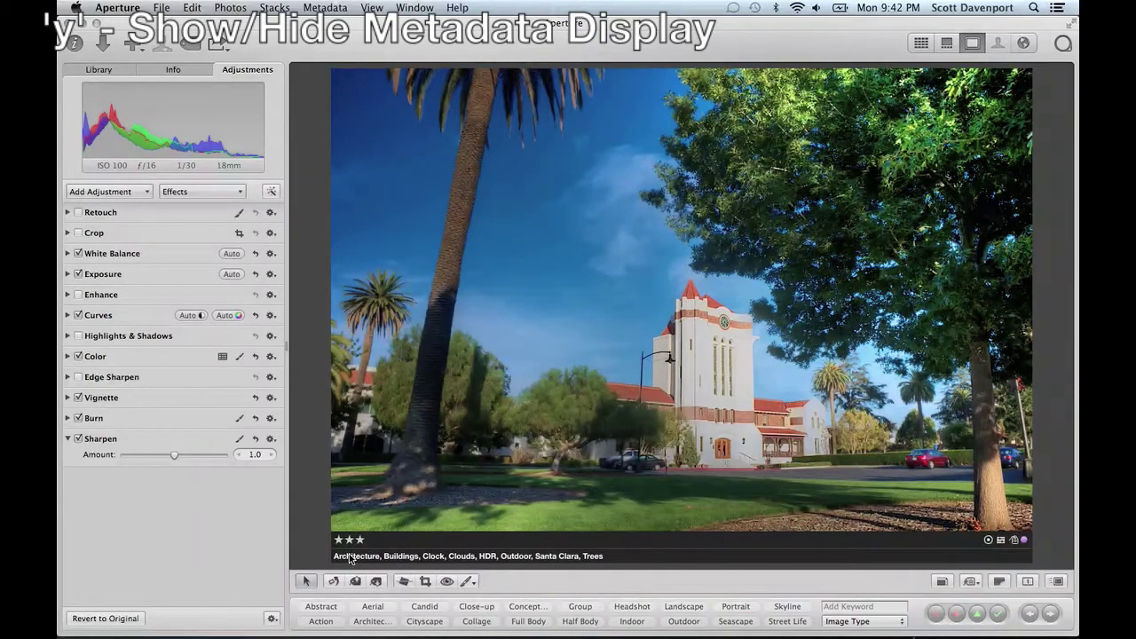
# Toggle the metadata caption with Y, then hide the keyword buttons (D) and the inspector (I)
pyautogui.press('y')
pyautogui.press('y')
pyautogui.press('y')
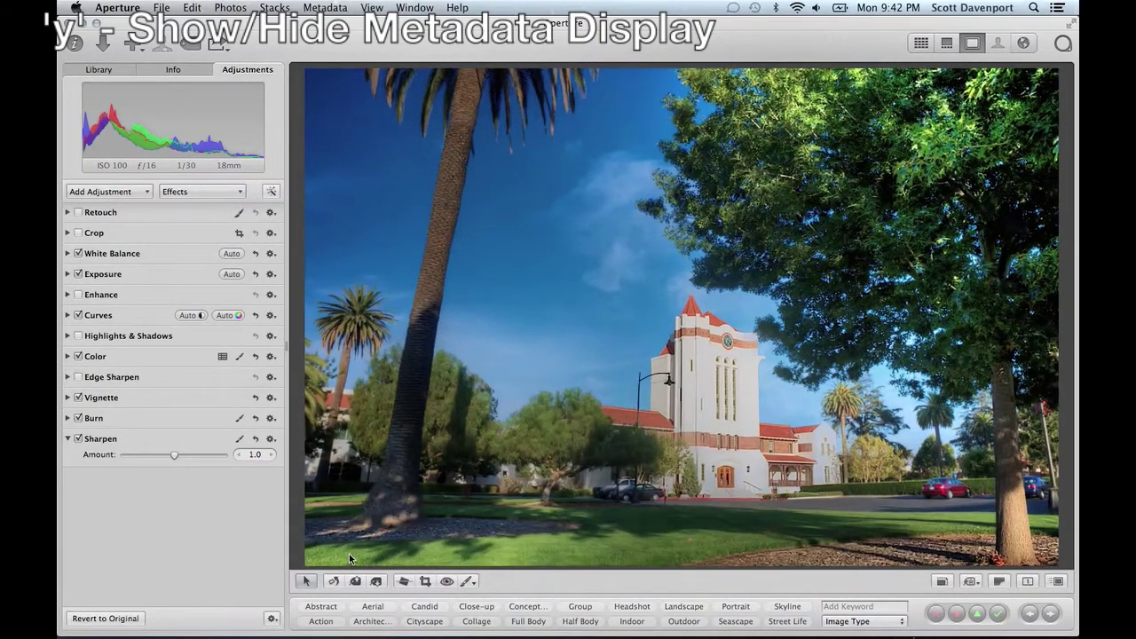
pyautogui.press('y')
pyautogui.press('y')
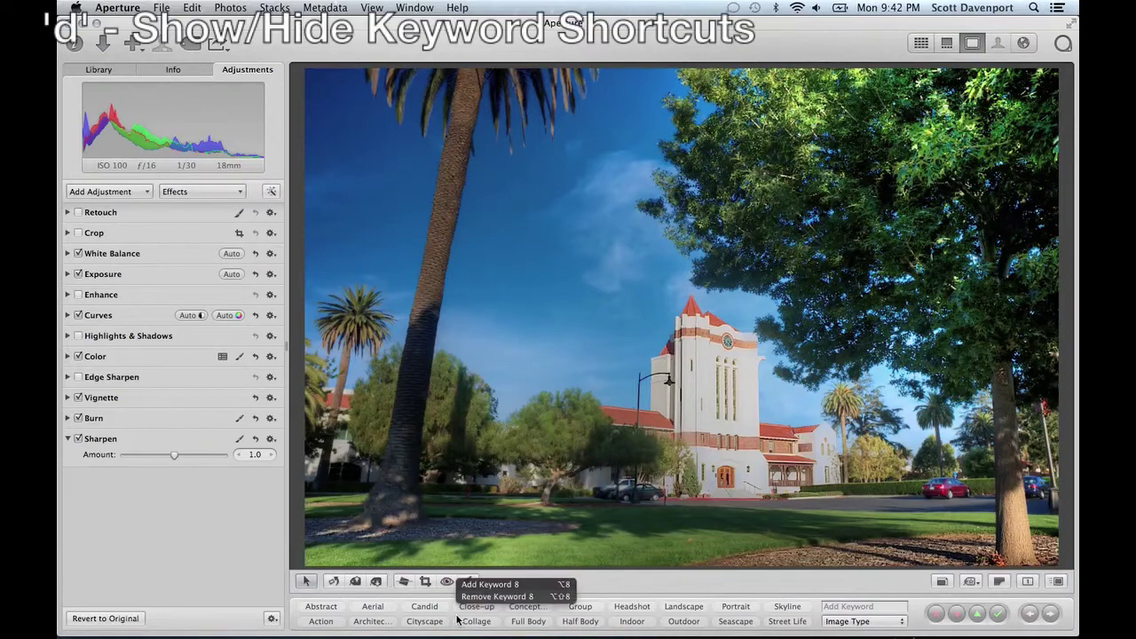
pyautogui.press('d')
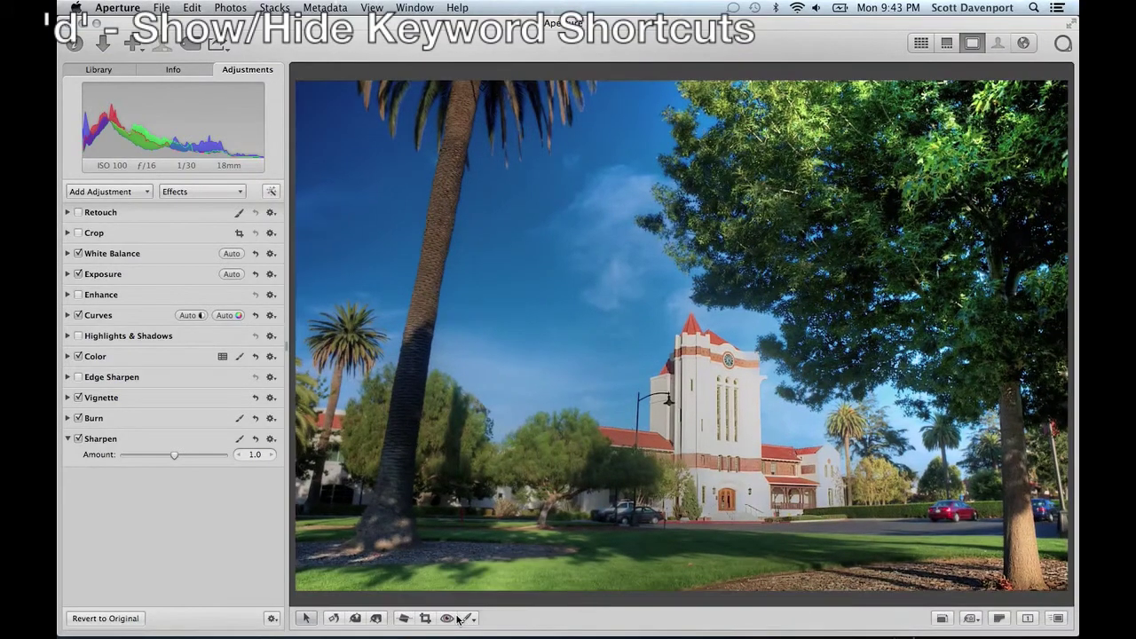
pyautogui.press('d')
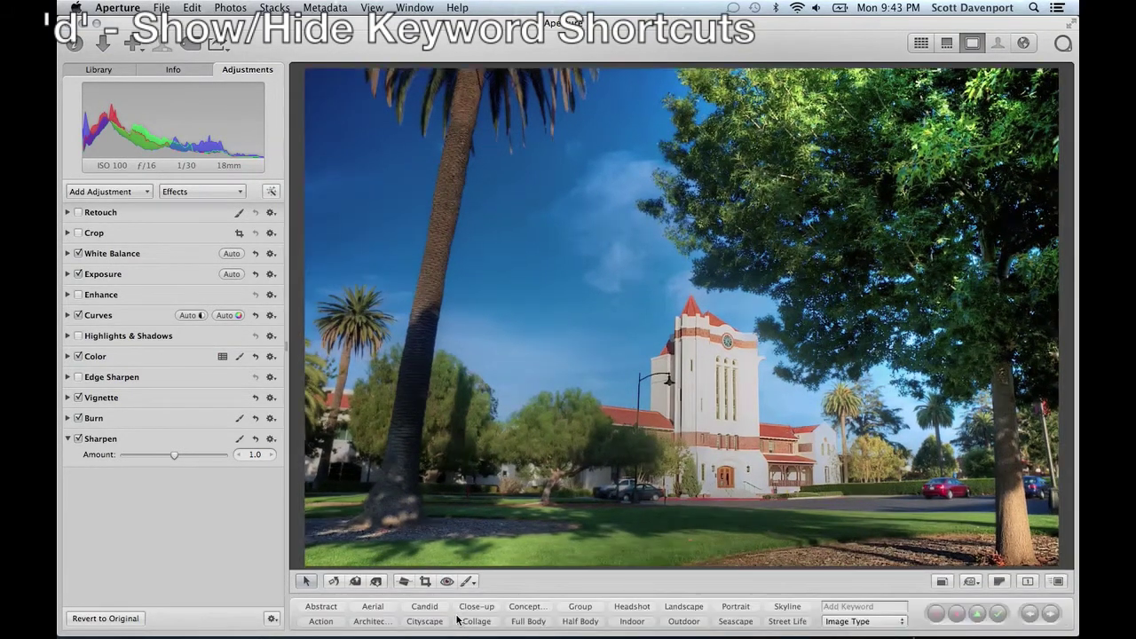
pyautogui.press('d')
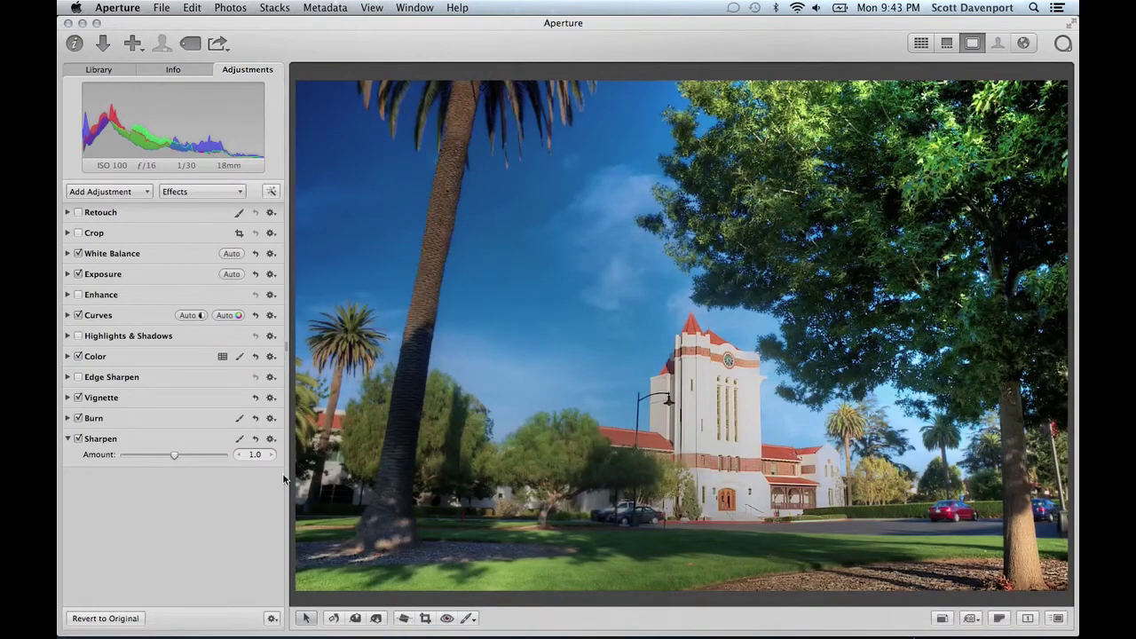
pyautogui.press('i')
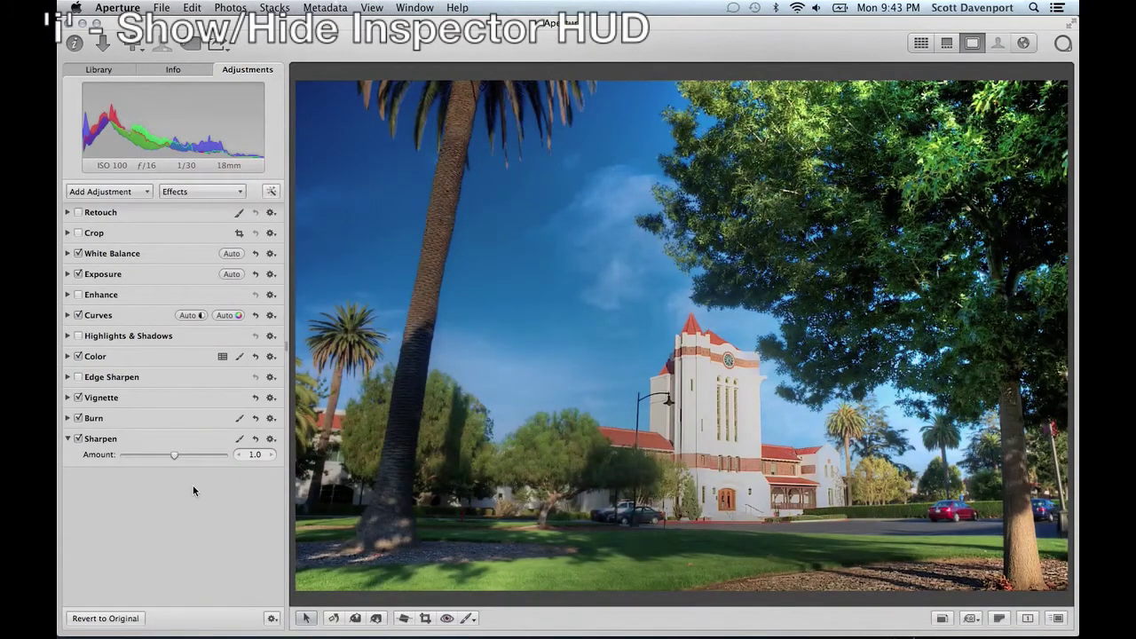
pyautogui.press('i')
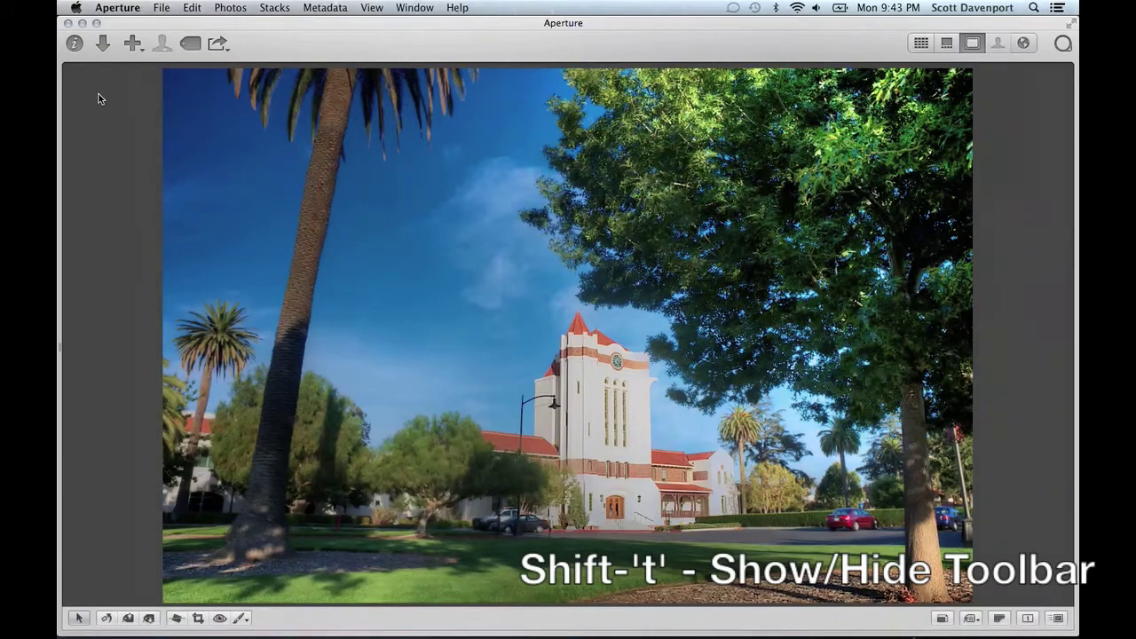
# Hide the top toolbar with Shift-T and zoom the window, then restore the inspector
pyautogui.hotkey('shift', 't')
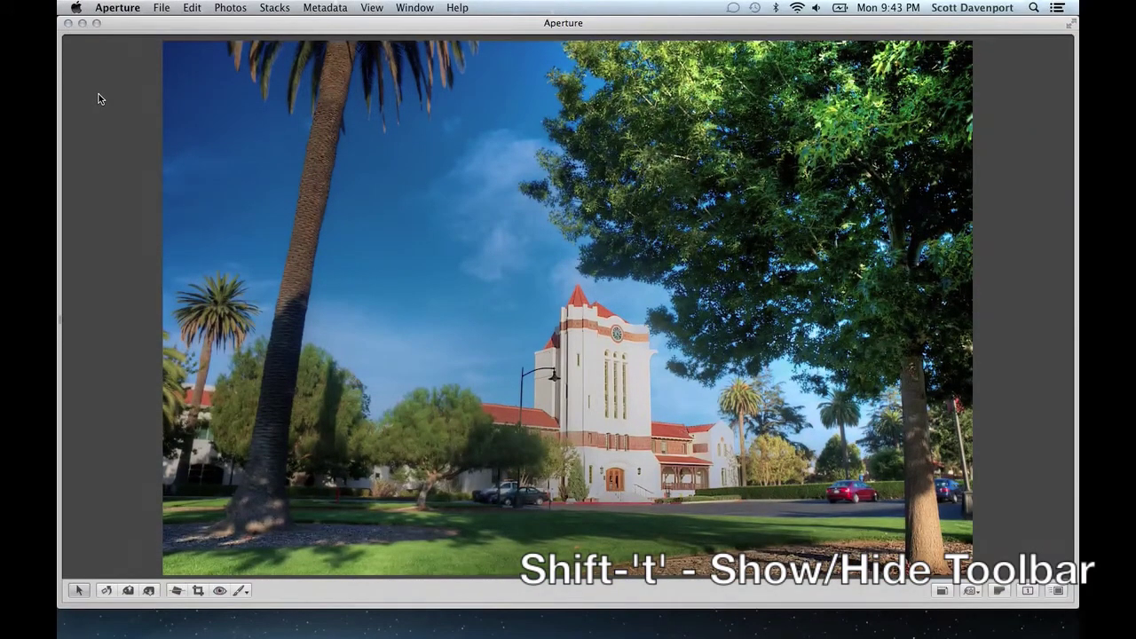
pyautogui.click(97, 23)
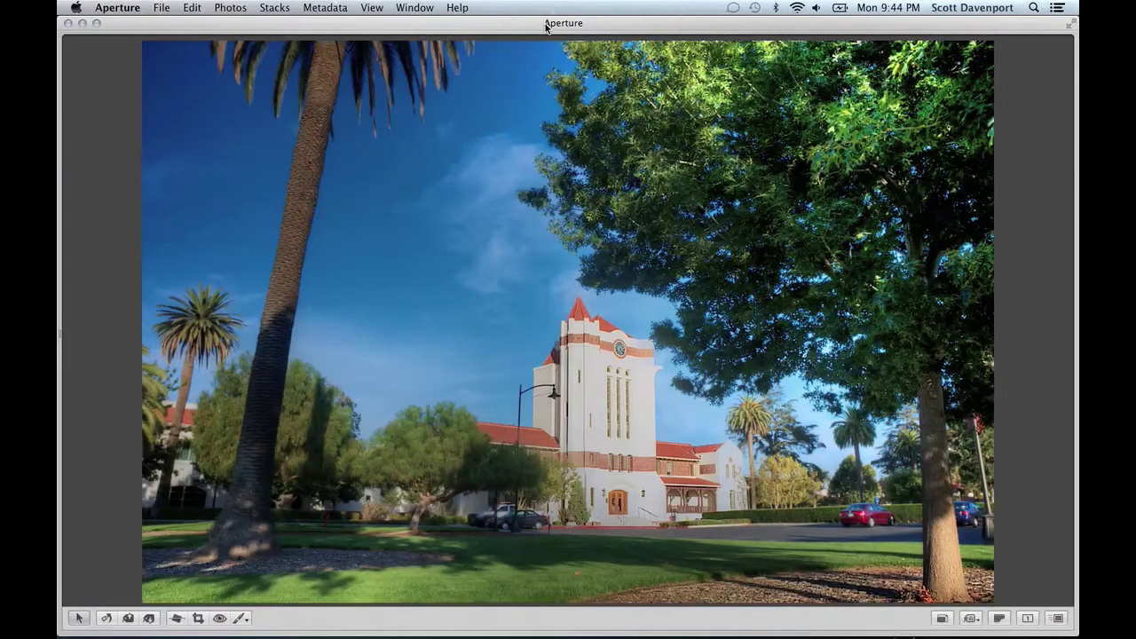
pyautogui.press('a')
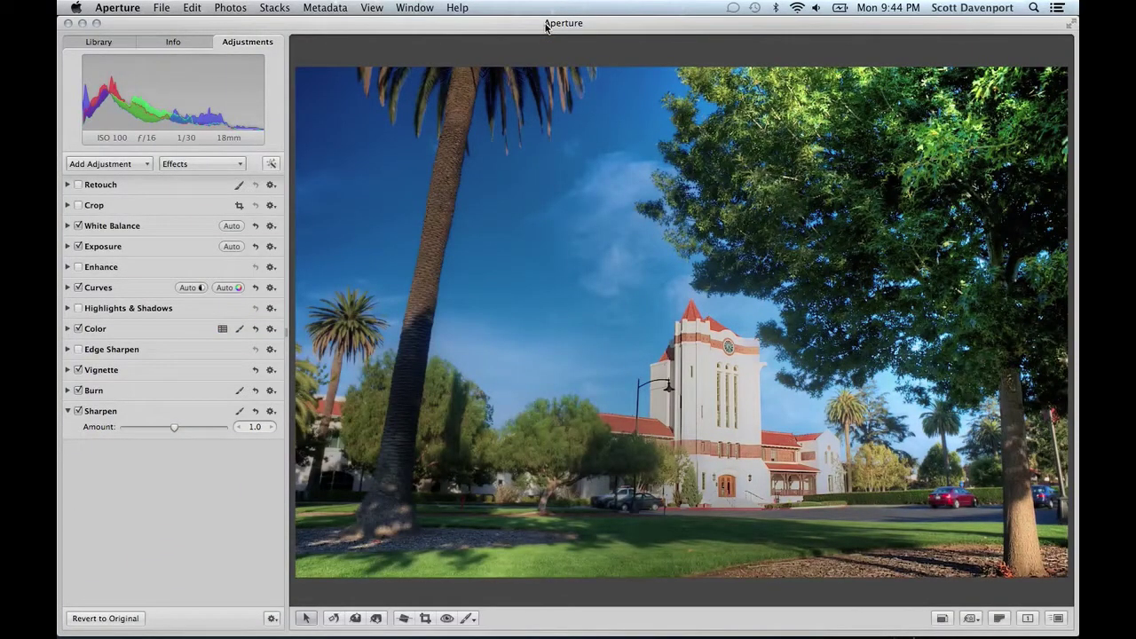
# Open the Sharpen brush HUD, hide the inspector, move the HUD upper left, then close it
pyautogui.hotkey('shift', 'e')
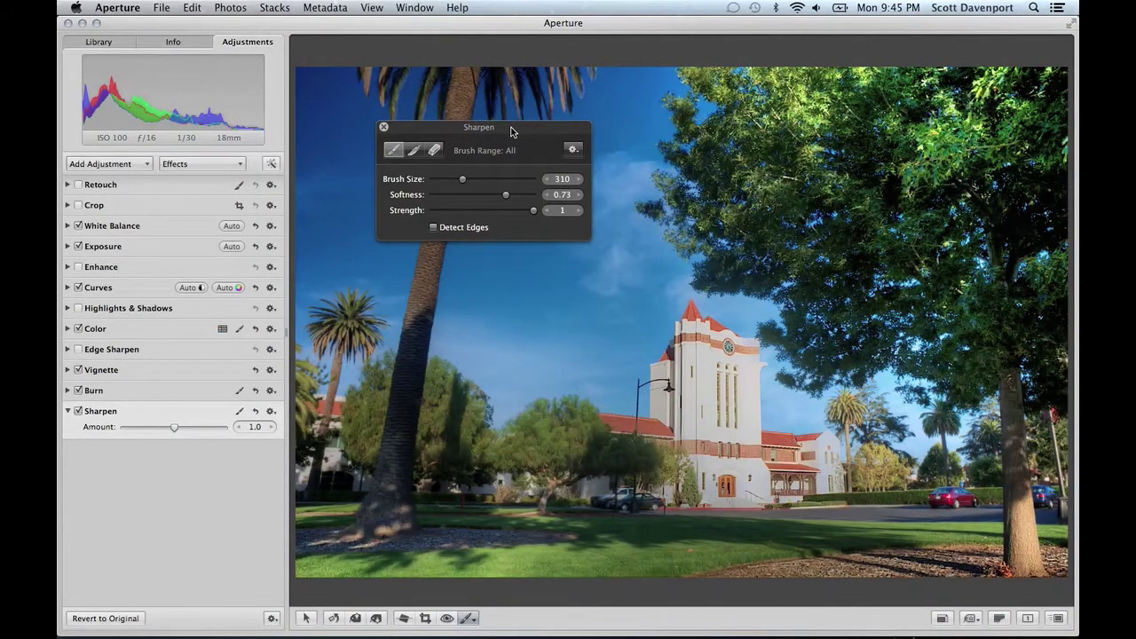
pyautogui.press('i')
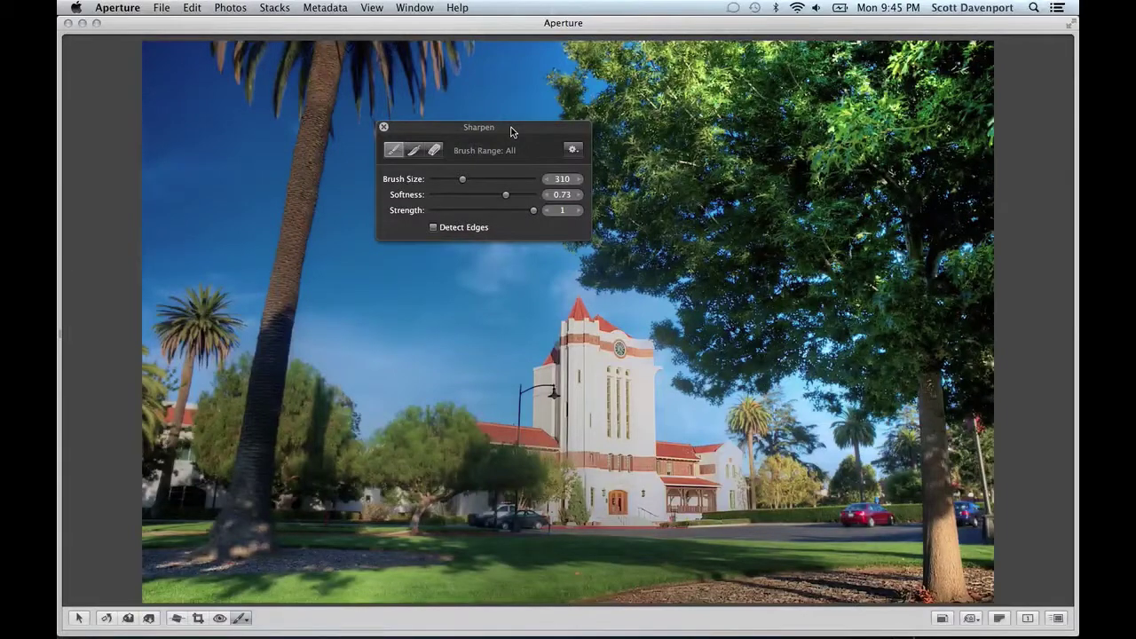
pyautogui.moveTo(511, 132); pyautogui.dragTo(249, 78)
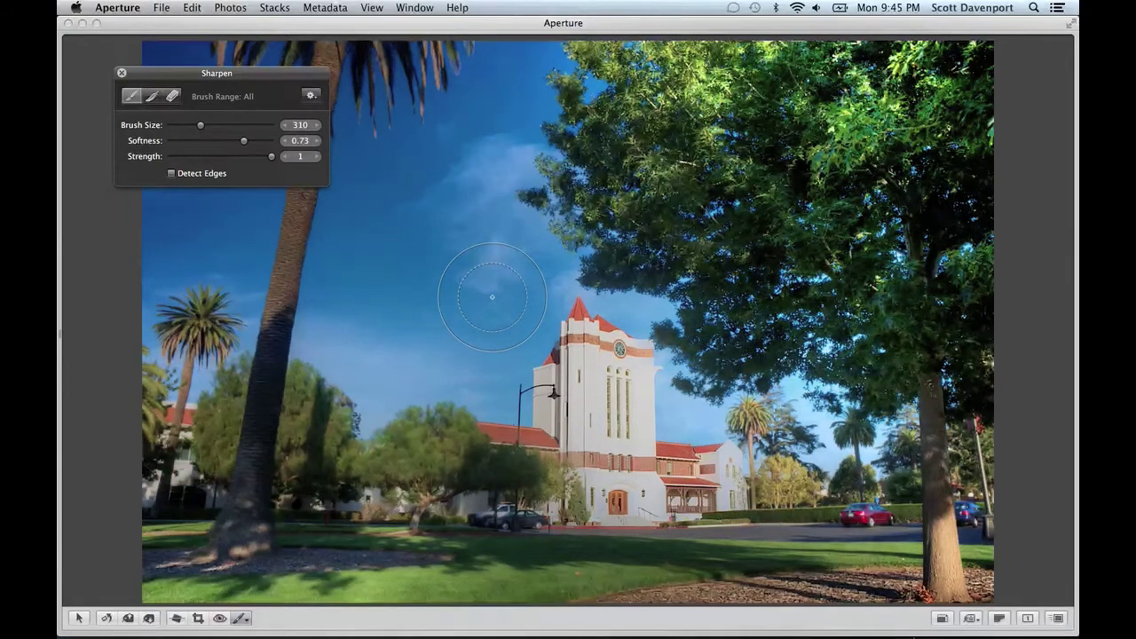
pyautogui.press('a')
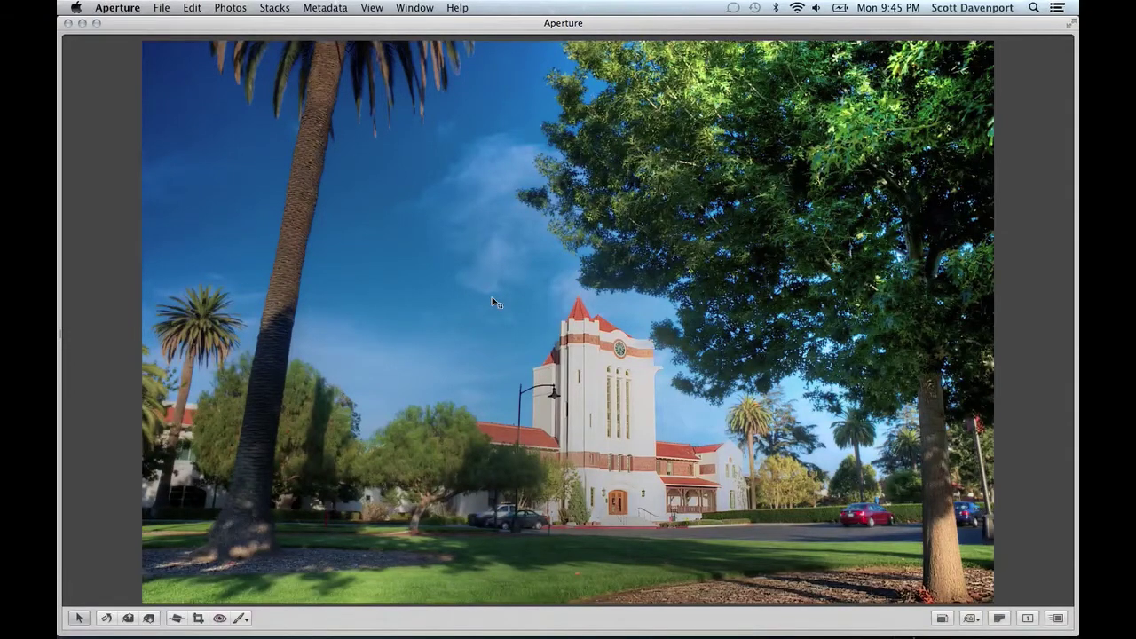
pyautogui.press('c')
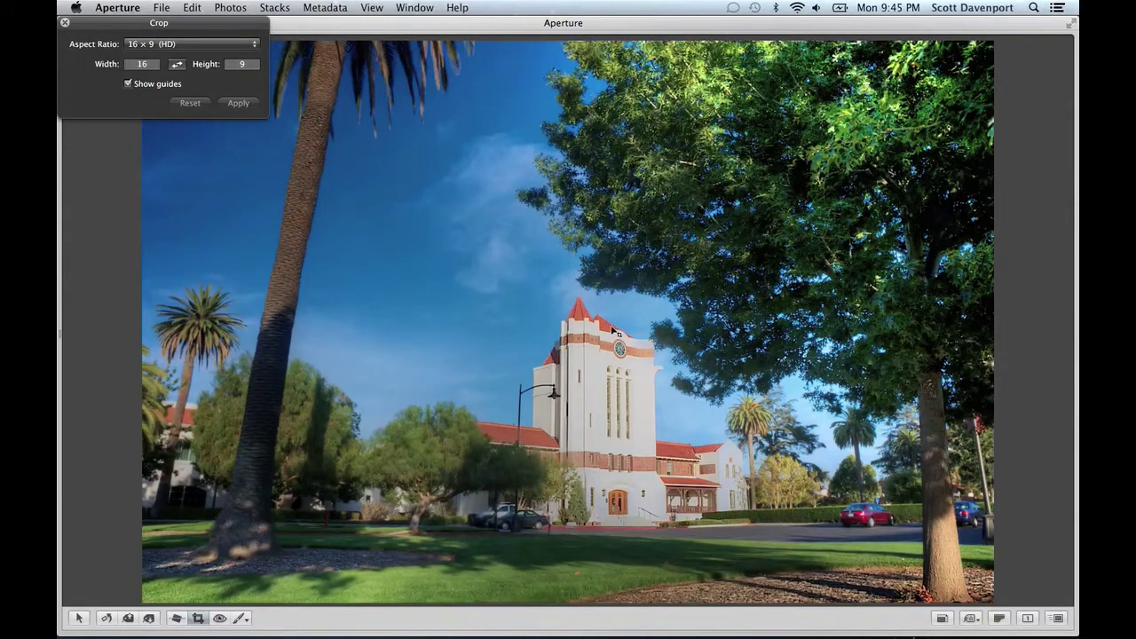
# Dismiss the Crop HUD twice without cropping, then open the Sharpen brush (size 310, softness 0.73)
pyautogui.press('a')
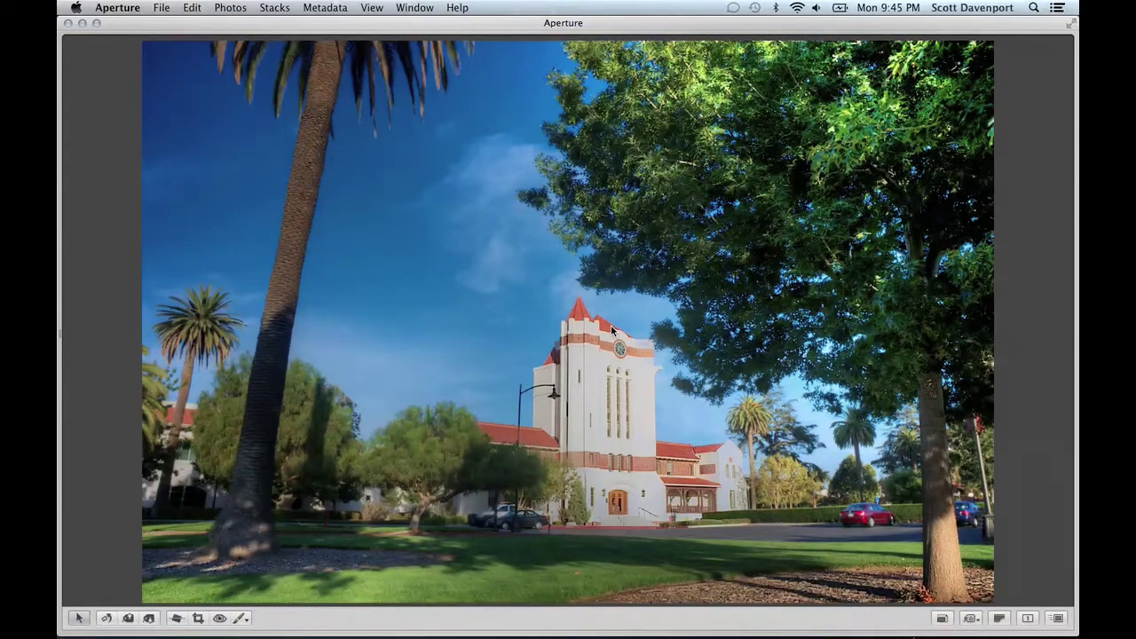
pyautogui.press('c')
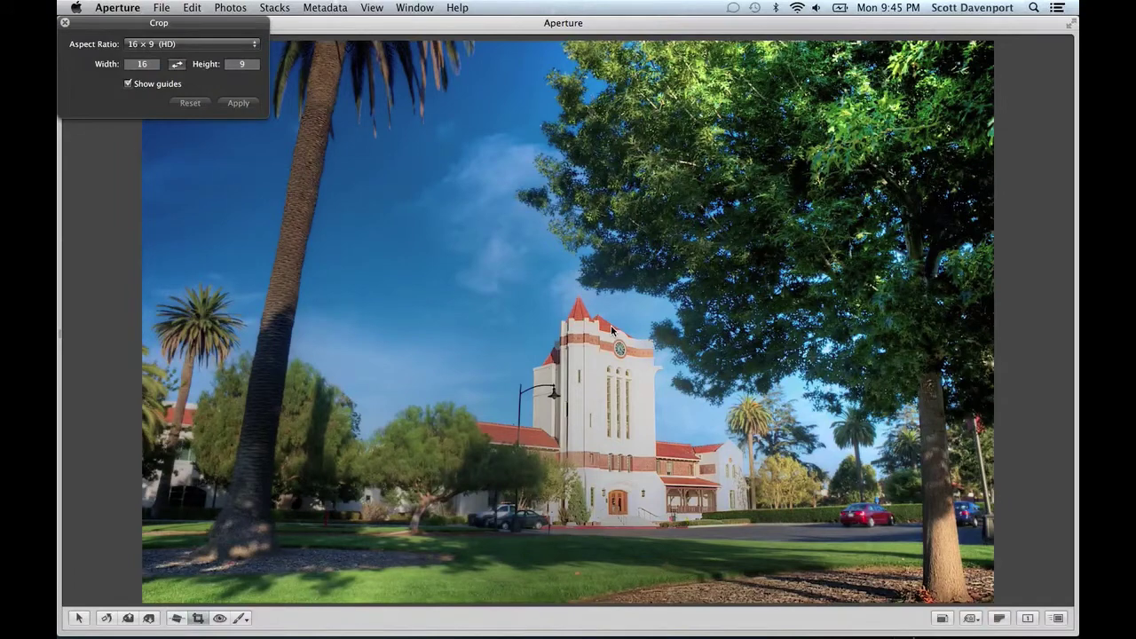
pyautogui.press('a')
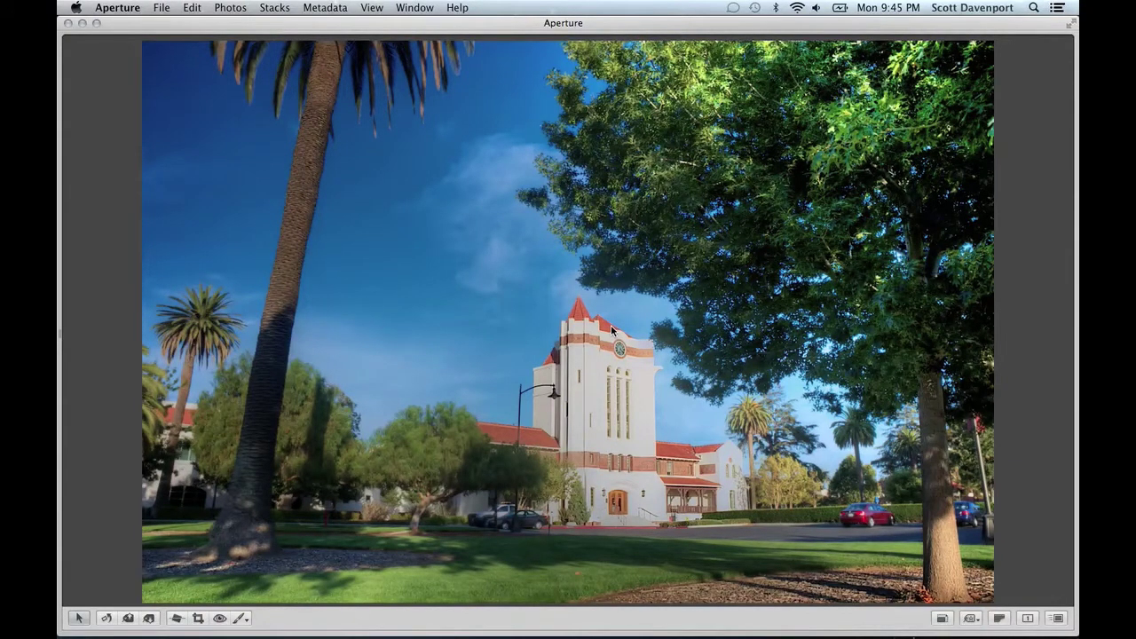
pyautogui.hotkey('shift', 'e')
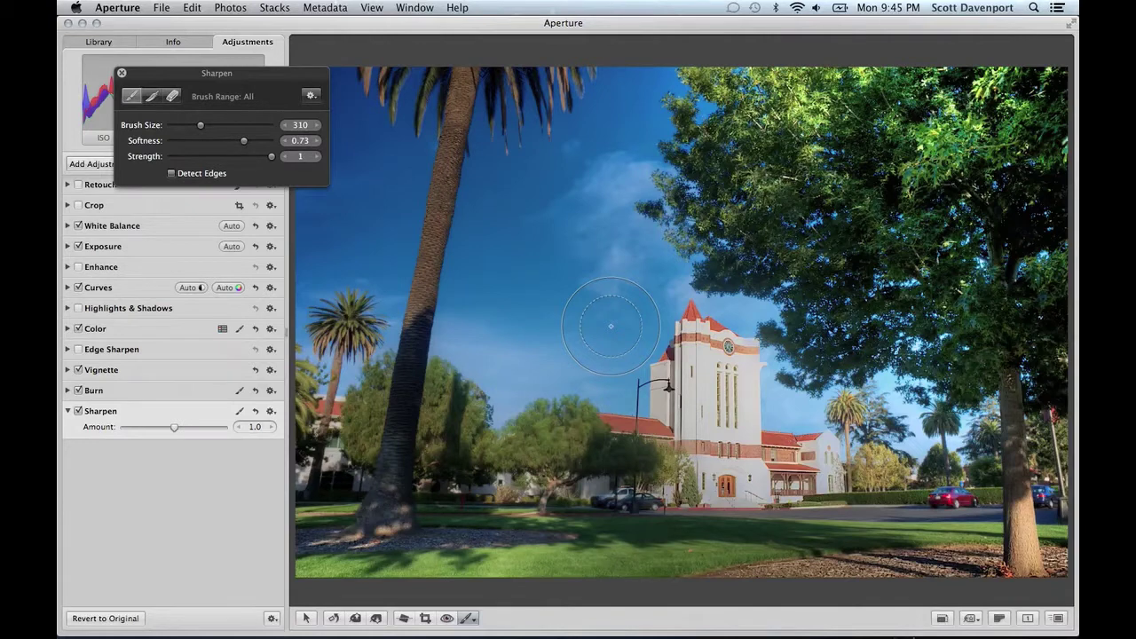
# Hide the inspector, exit the Sharpen brush to the selection tool, and reshow the Adjustments inspector
pyautogui.press('i')
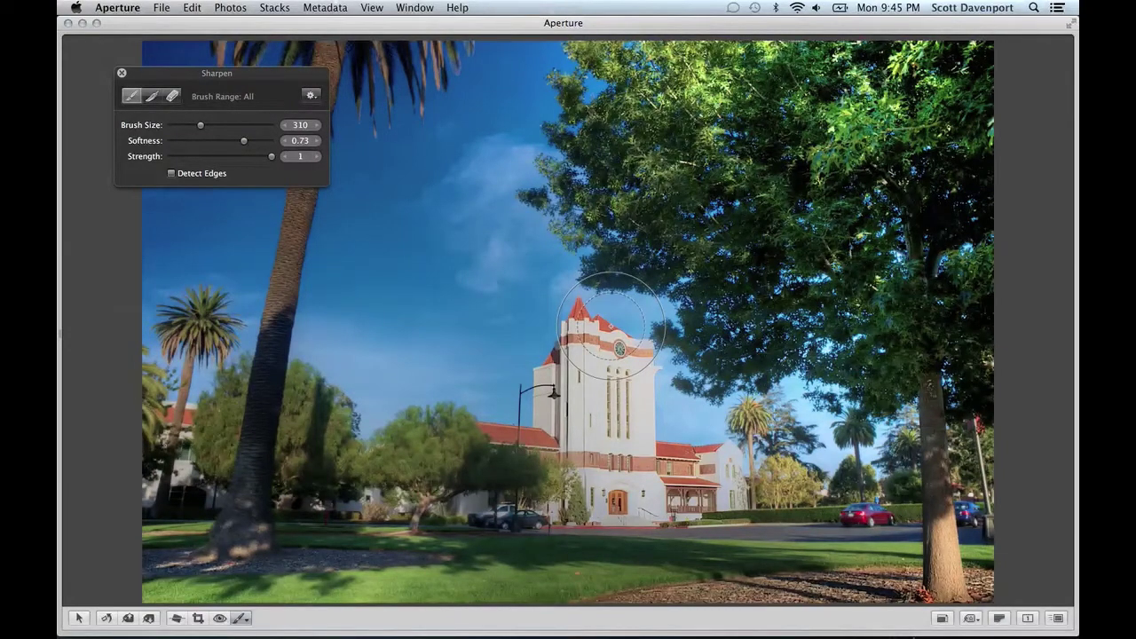
pyautogui.press('a')
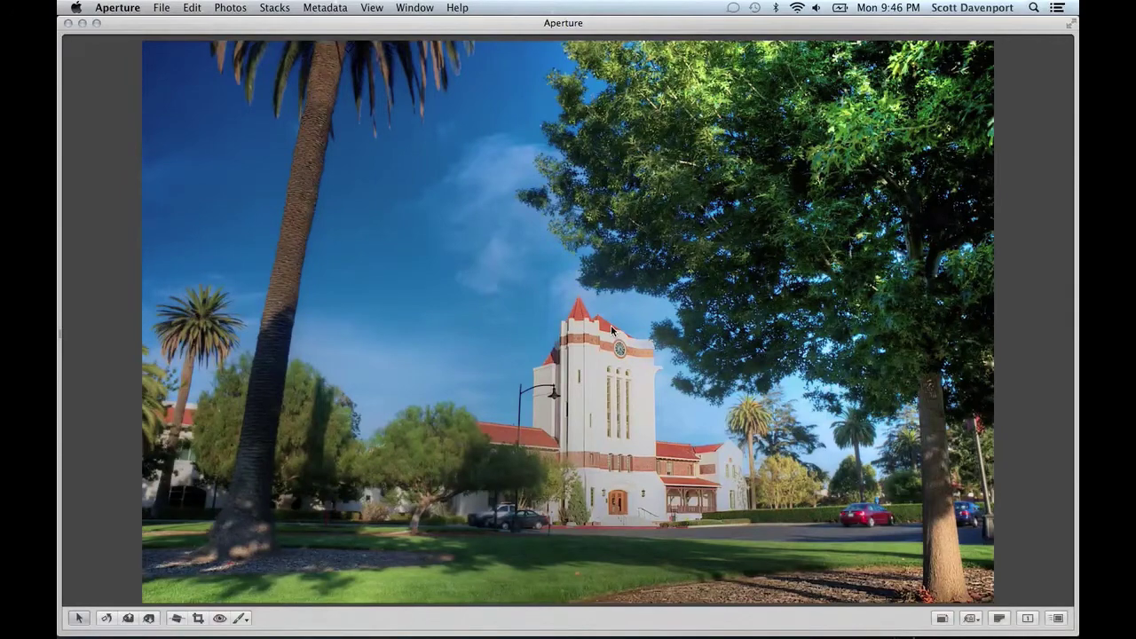
pyautogui.press('i')
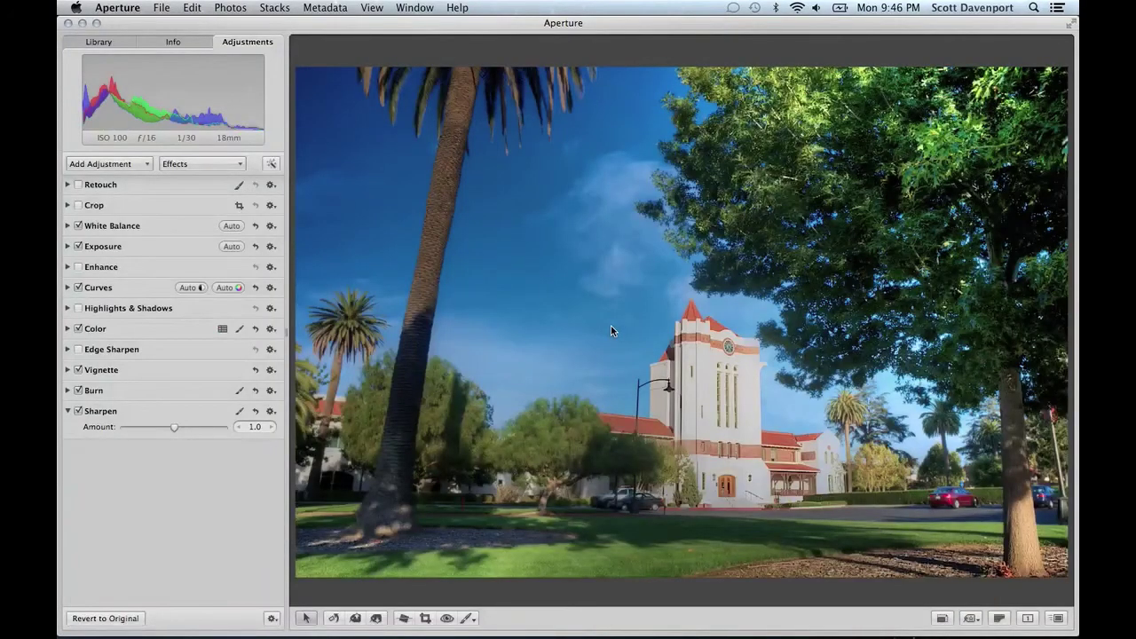
# Restore the keyword buttons, metadata caption and toolbar, then switch to the thumbnail Browser
pyautogui.hotkey('shift', 'd')
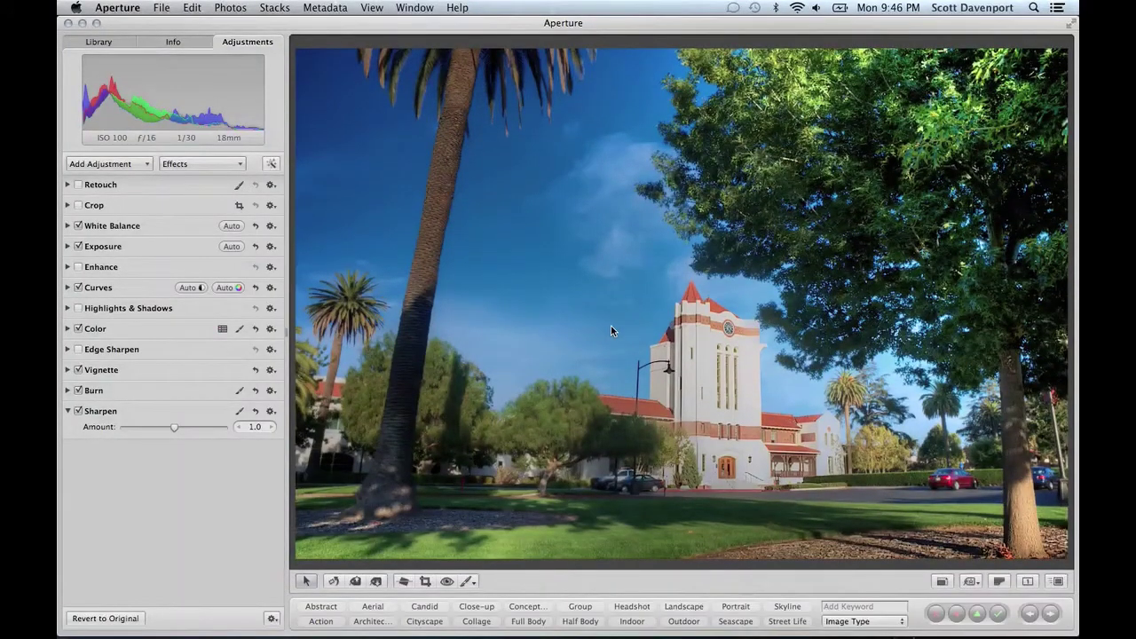
pyautogui.press('y')
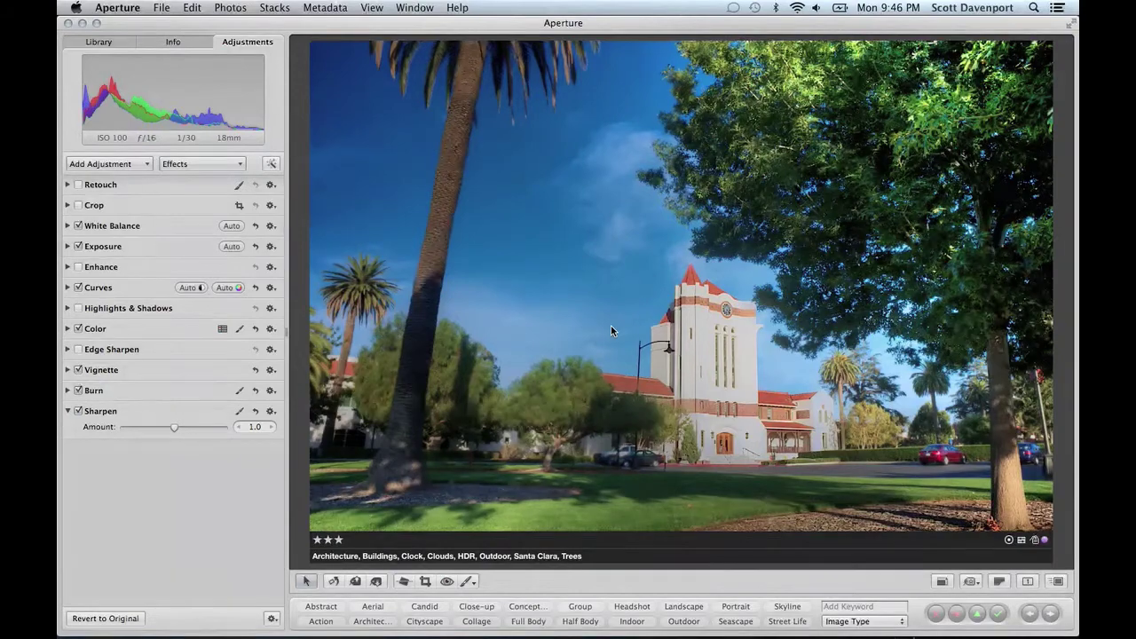
pyautogui.hotkey('shift', 't')
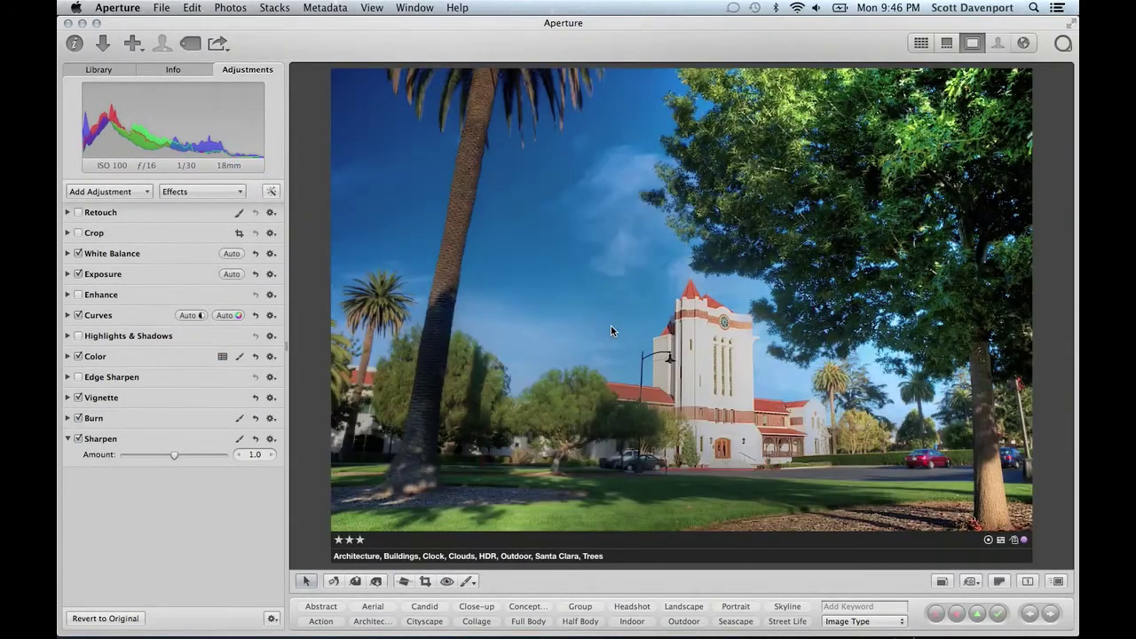
pyautogui.press('v')
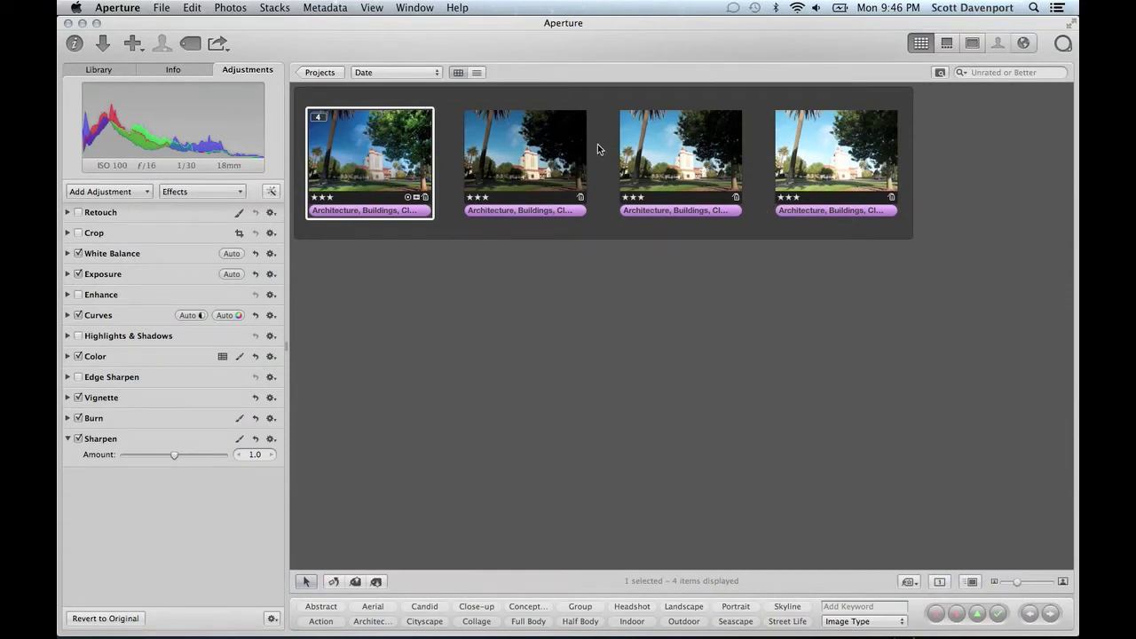
# Hide the inspector so the four church photo thumbnails span the full window
pyautogui.press('i')
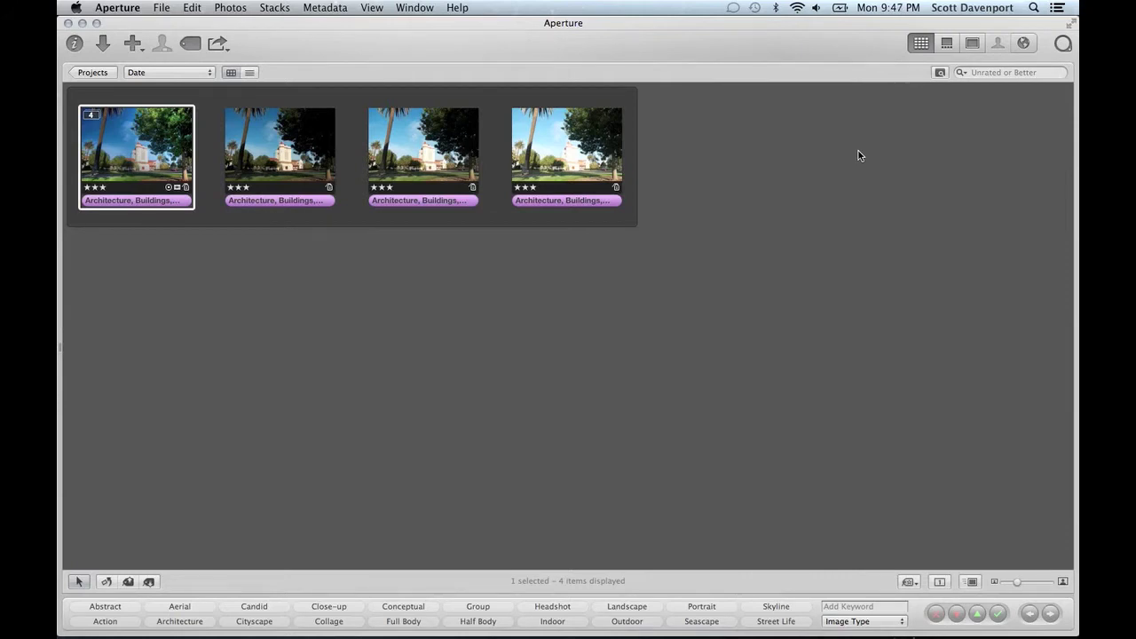
# Show the Inspector's metadata tab and check its action menu, then hide the toolbar and Inspector
pyautogui.press('i')
pyautogui.hotkey('ctrl', 'd')
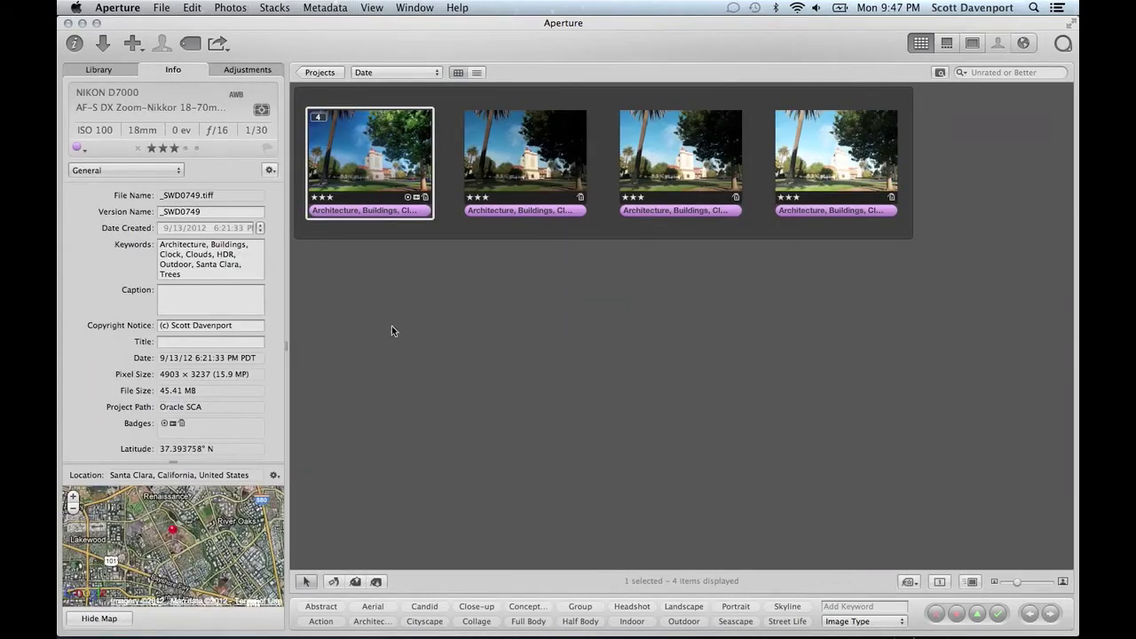
pyautogui.click(269, 170)
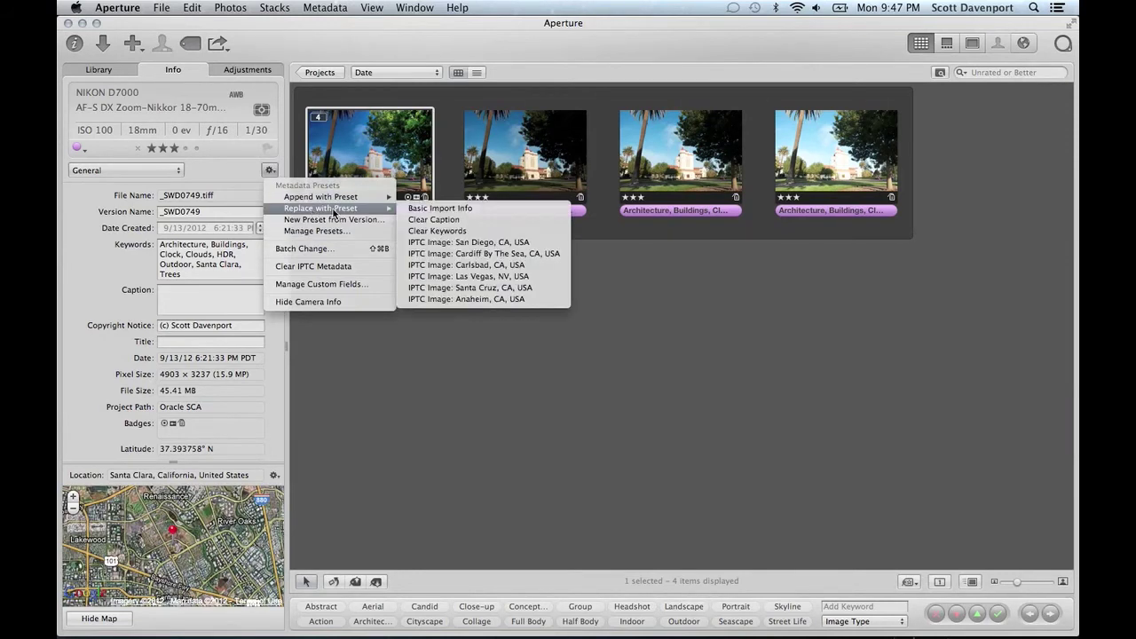
pyautogui.click(270, 169)
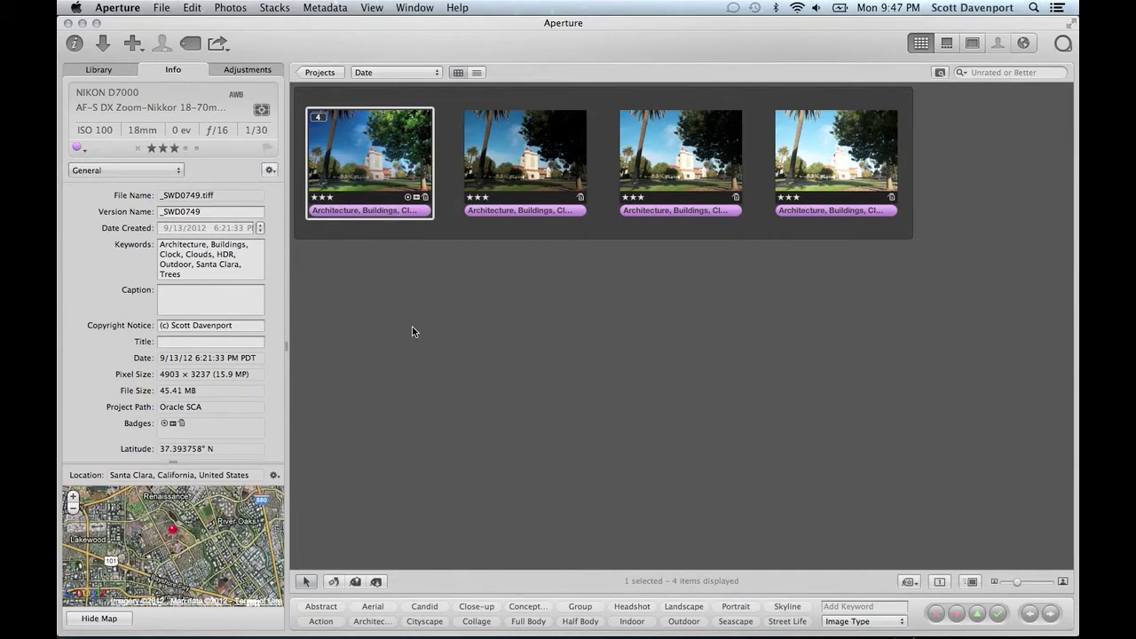
pyautogui.hotkey('shift', 't')
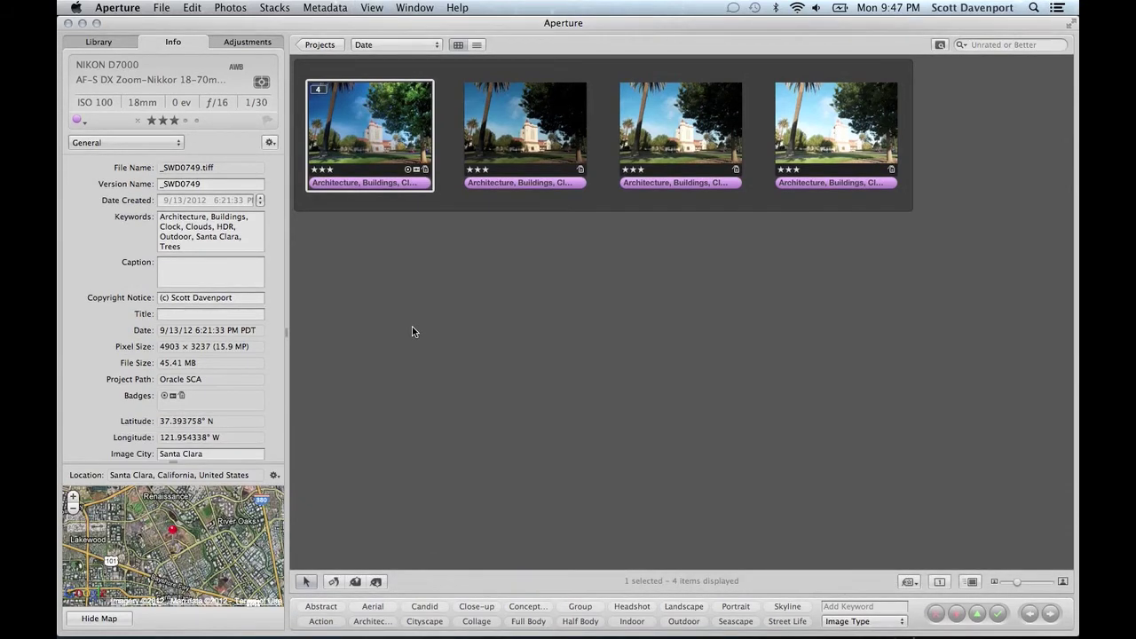
pyautogui.press('i')
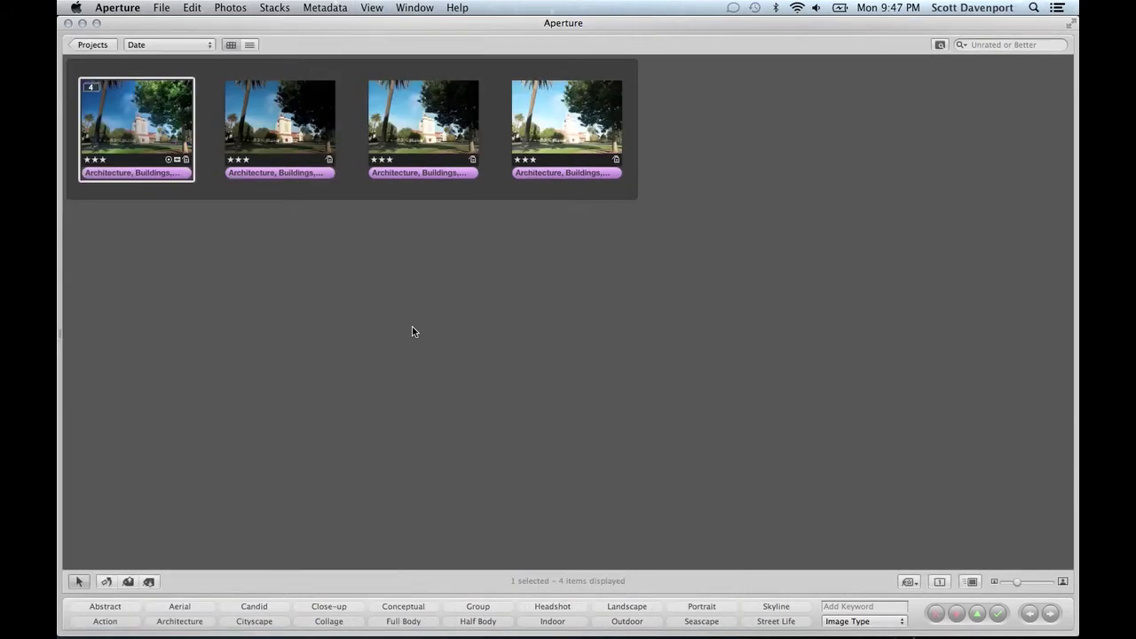
# Hide the keyword controls, switch to the Viewer-only layout, and hide the rating and metadata overlay
pyautogui.hotkey('shift', 'd')
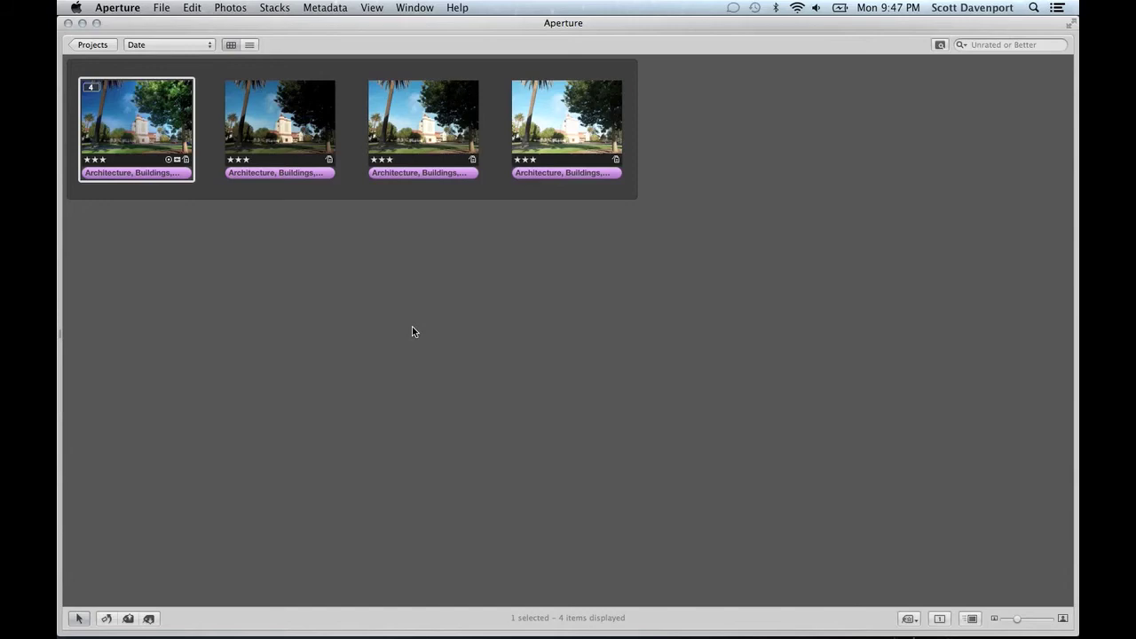
pyautogui.press('v')
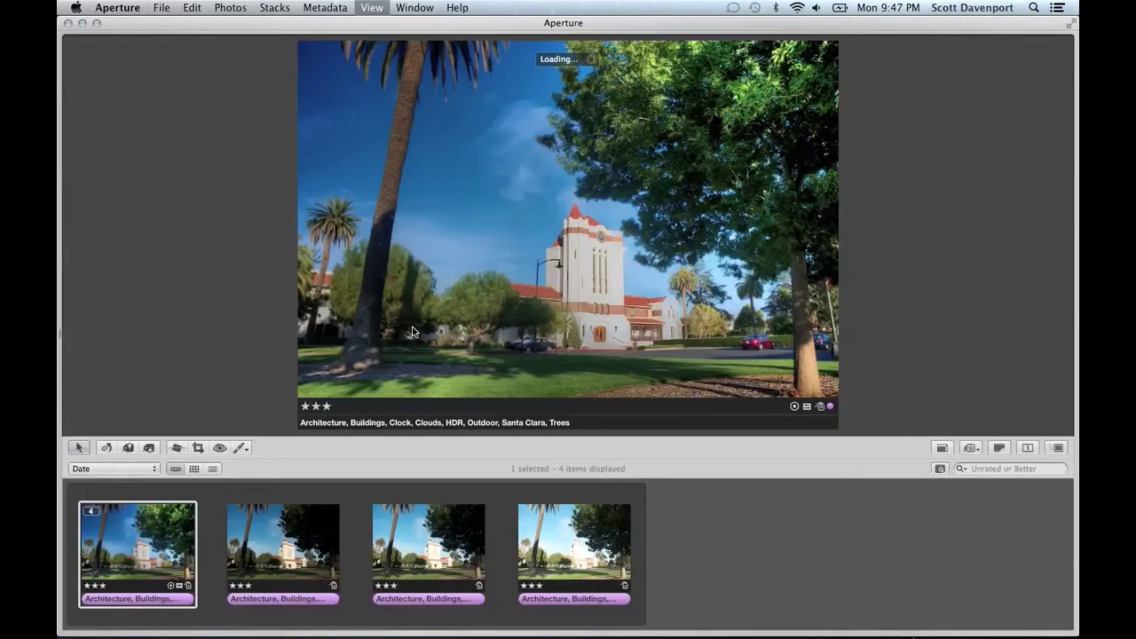
pyautogui.press('v')
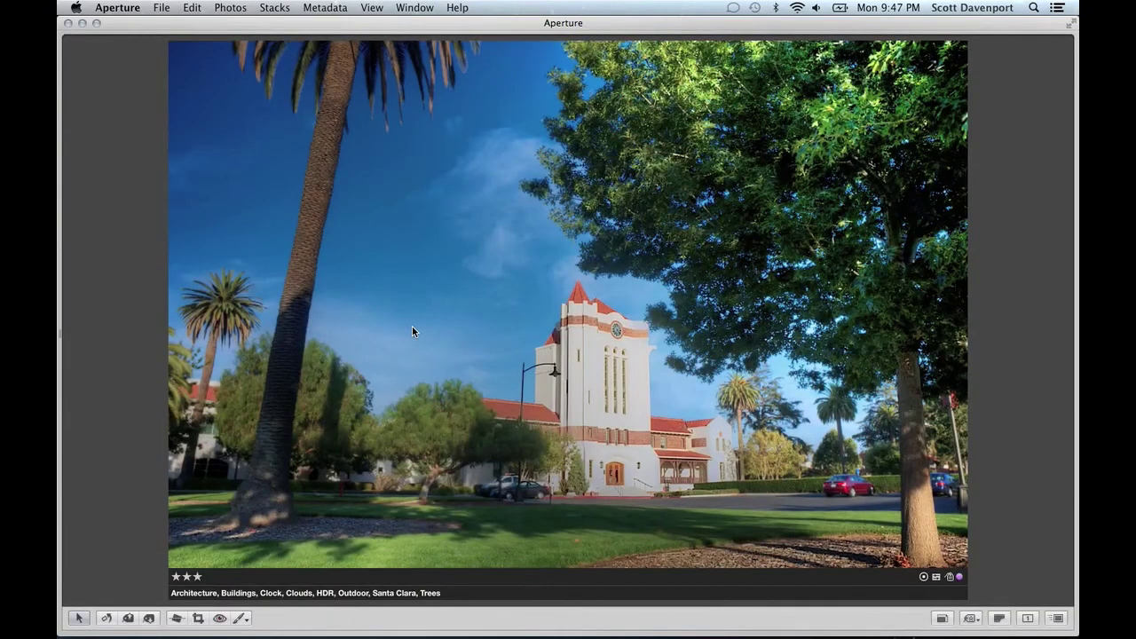
pyautogui.press('y')
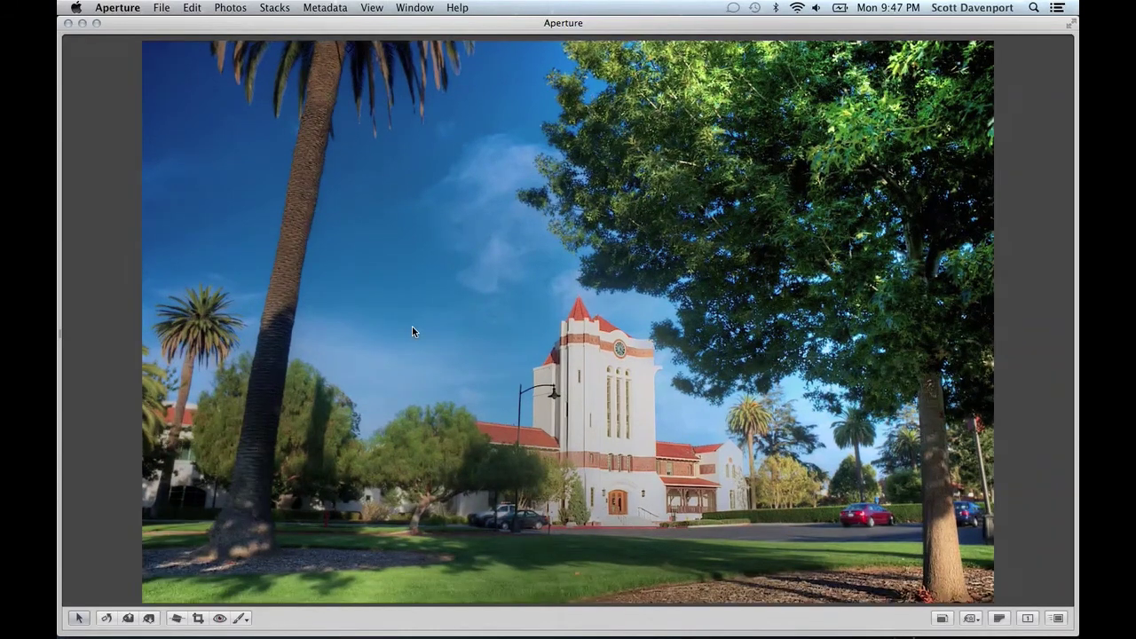